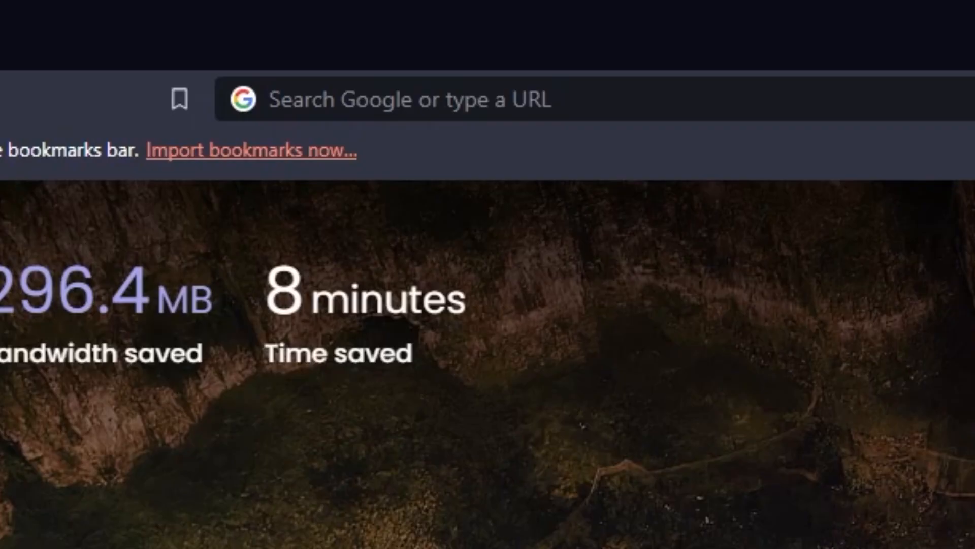
# - Open the router's web interface at 192.168.1.1 in the browser
pyautogui.click(288, 99)
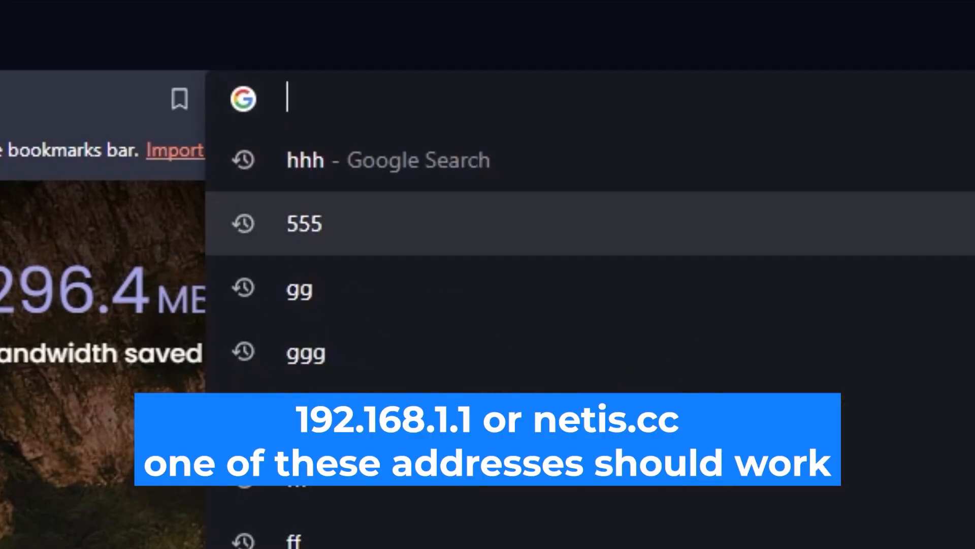
pyautogui.write('192.16')
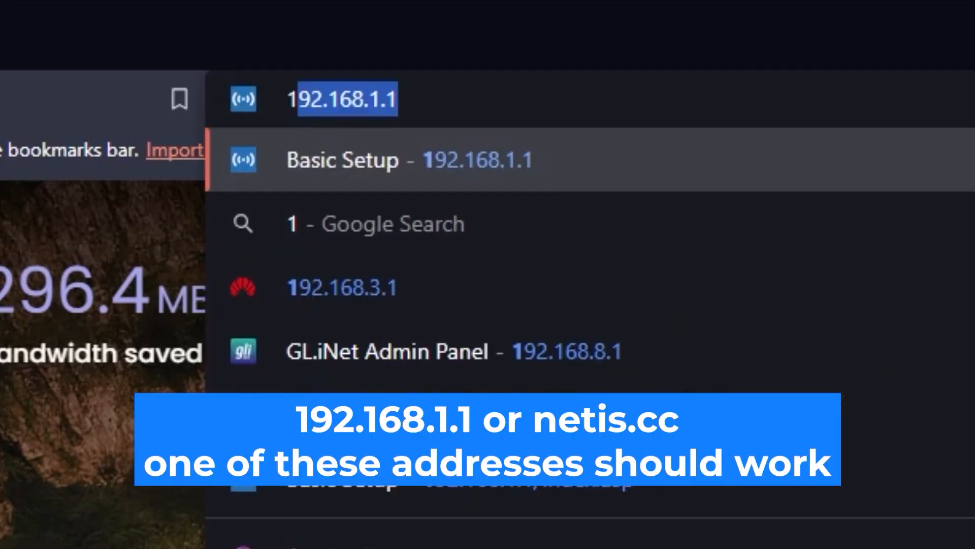
pyautogui.write('8.1.1')
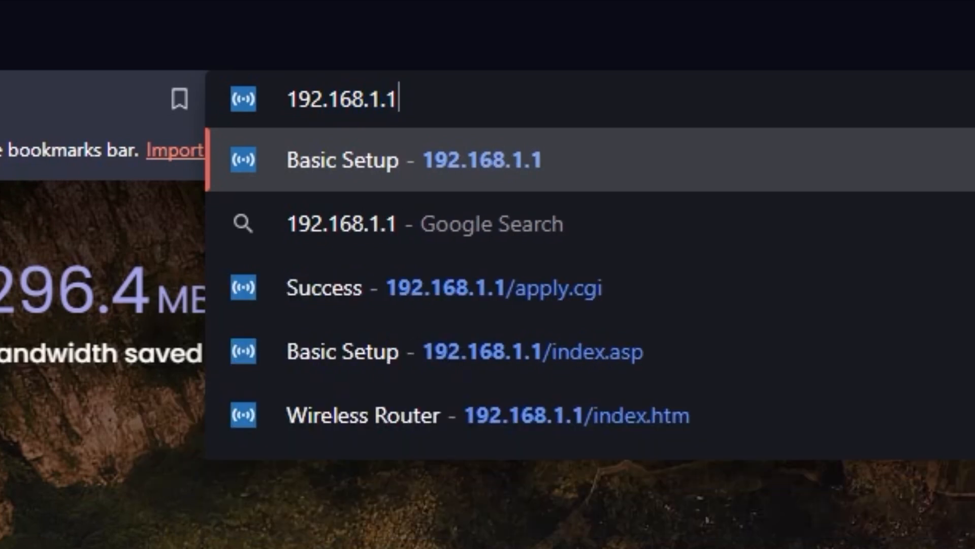
pyautogui.press('Return')
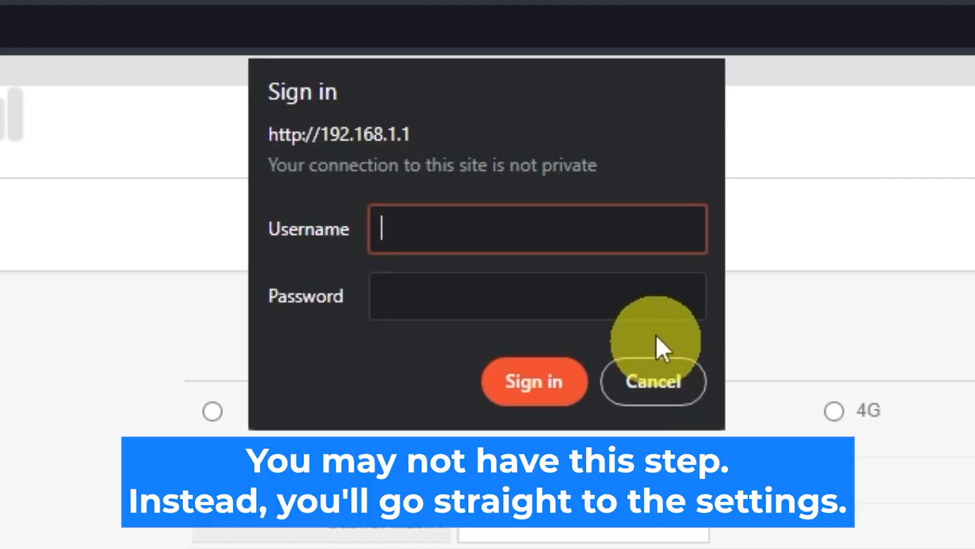
# - Try to sign in to the router with the username guest and the account password
pyautogui.write('guest')
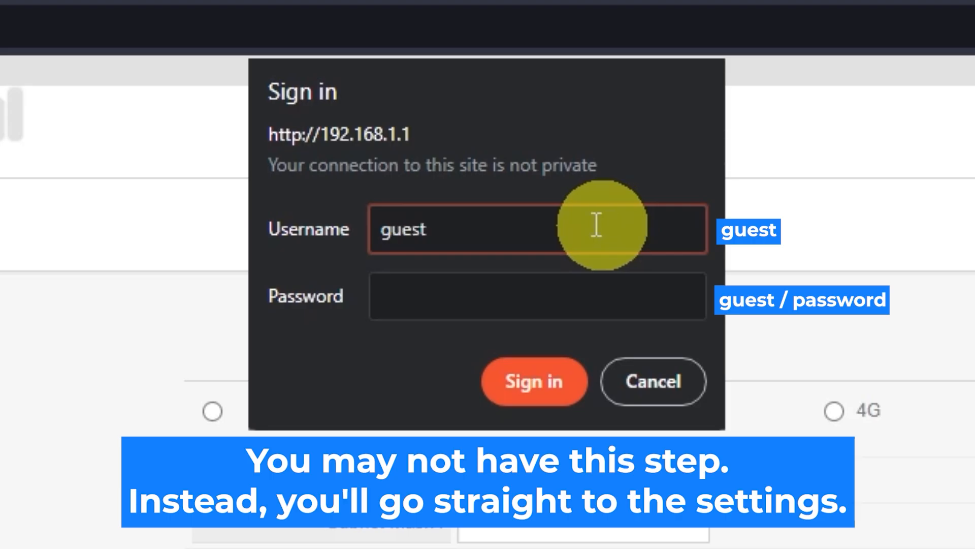
pyautogui.click(566, 288)
pyautogui.write('gues')
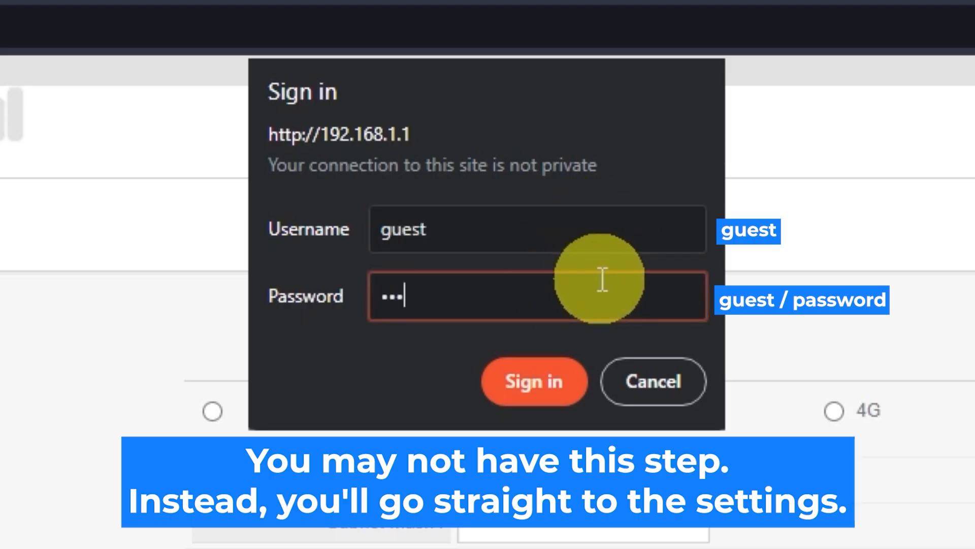
pyautogui.write('t')
pyautogui.click(559, 381)
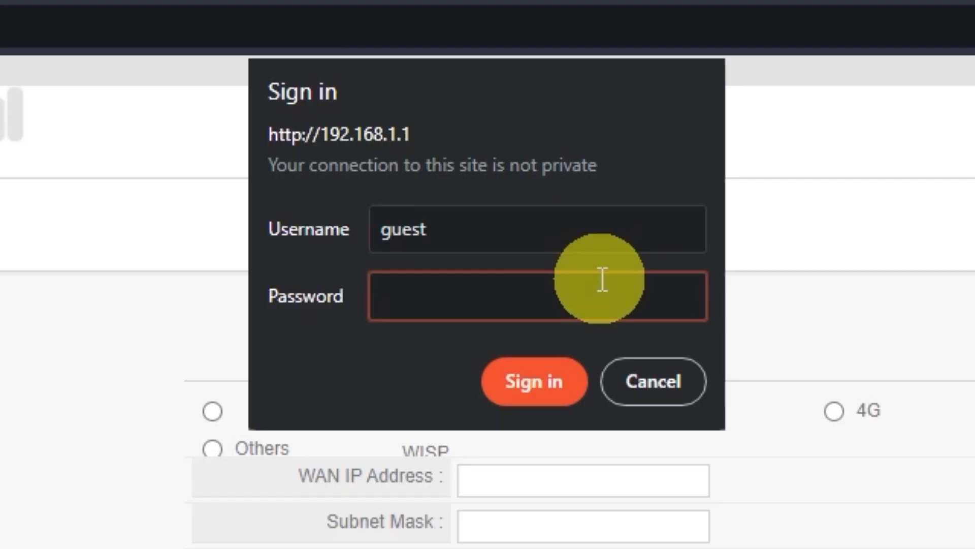
pyautogui.write('admin')
pyautogui.click(557, 373)
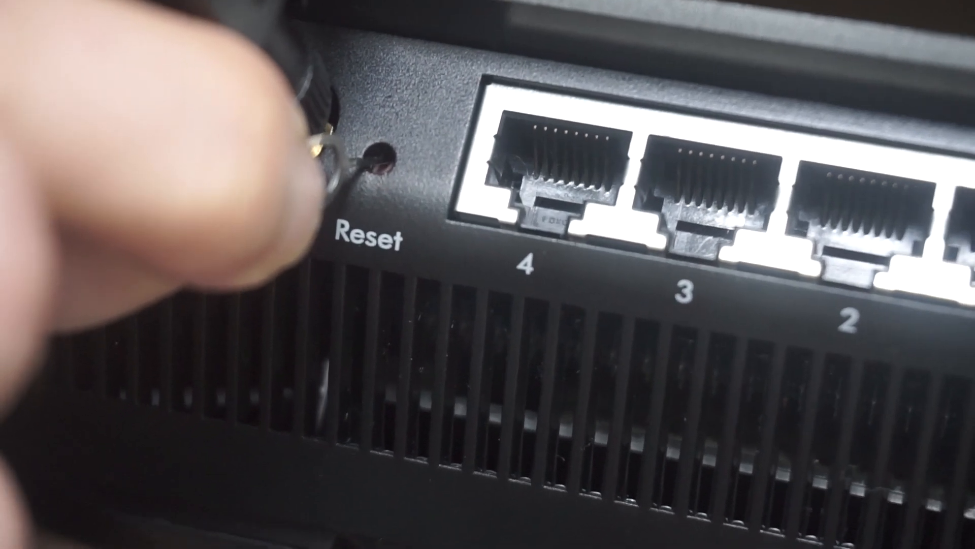
# - Sign in at 192.168.1.1, entering guest as the username and filling in the router's login password
pyautogui.write('guest')
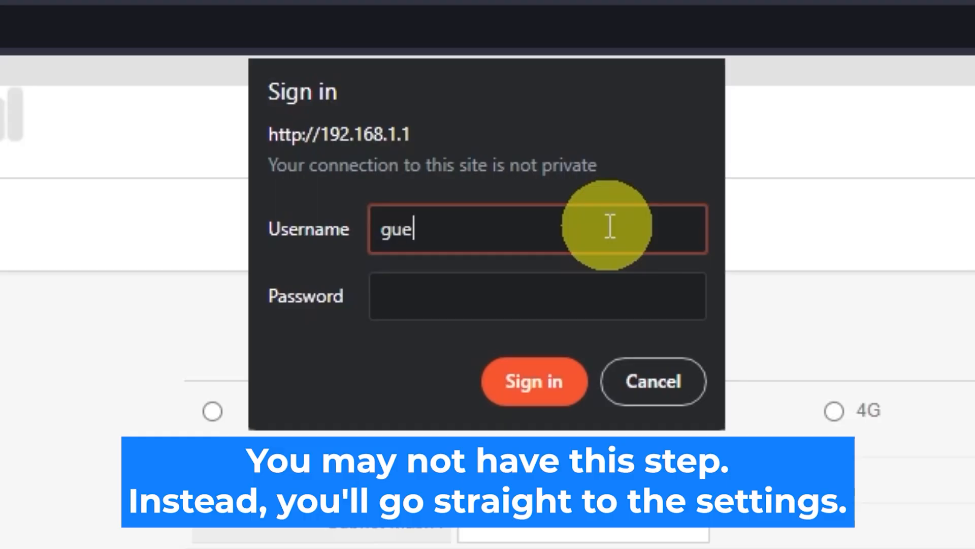
pyautogui.click(564, 285)
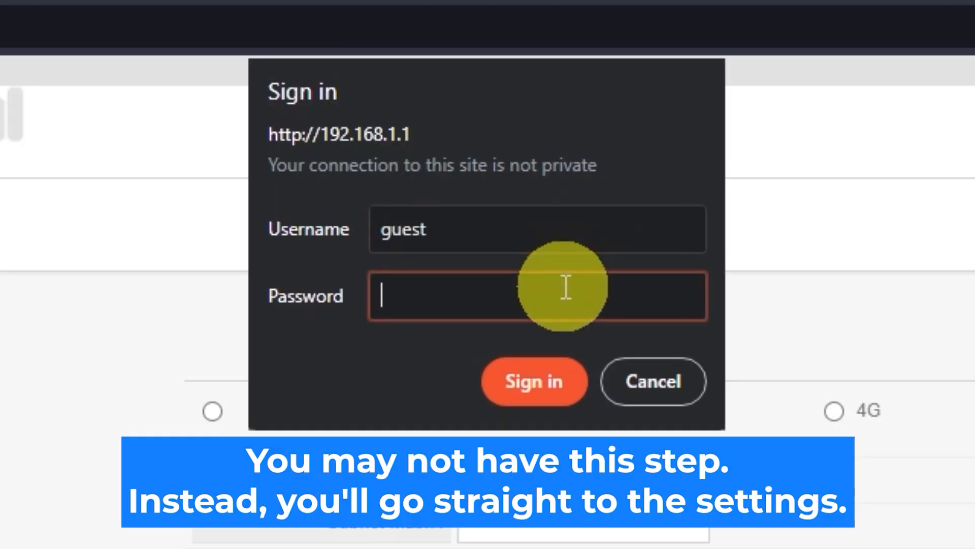
pyautogui.write('guest')
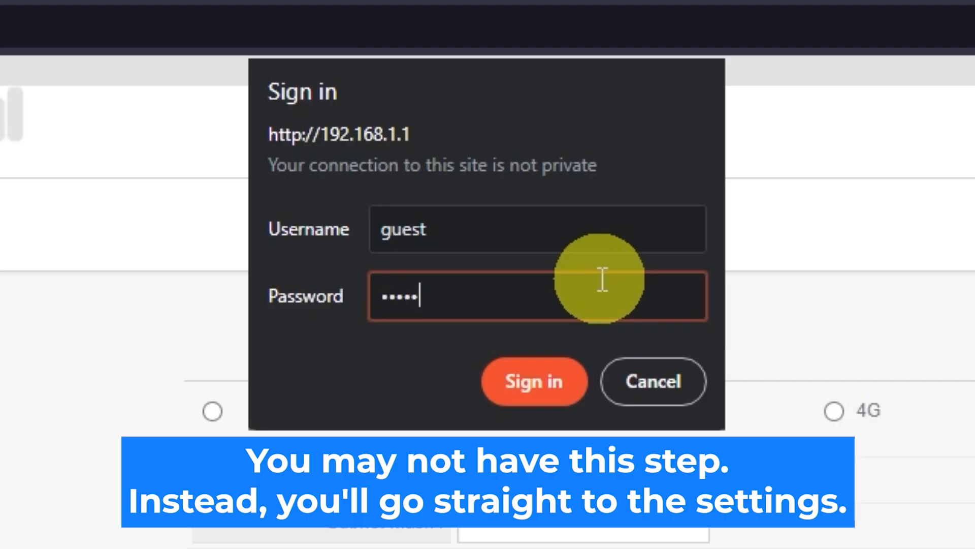
pyautogui.click(556, 374)
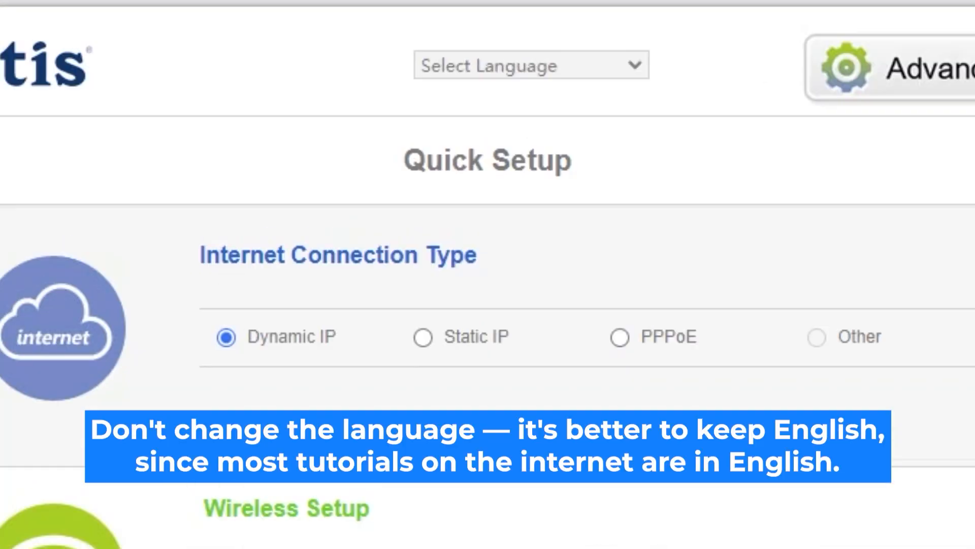
# - Set the interface language to English and, after viewing the Static IP and PPPoE options, choose Dynamic IP as the internet connection type
pyautogui.click(635, 66)
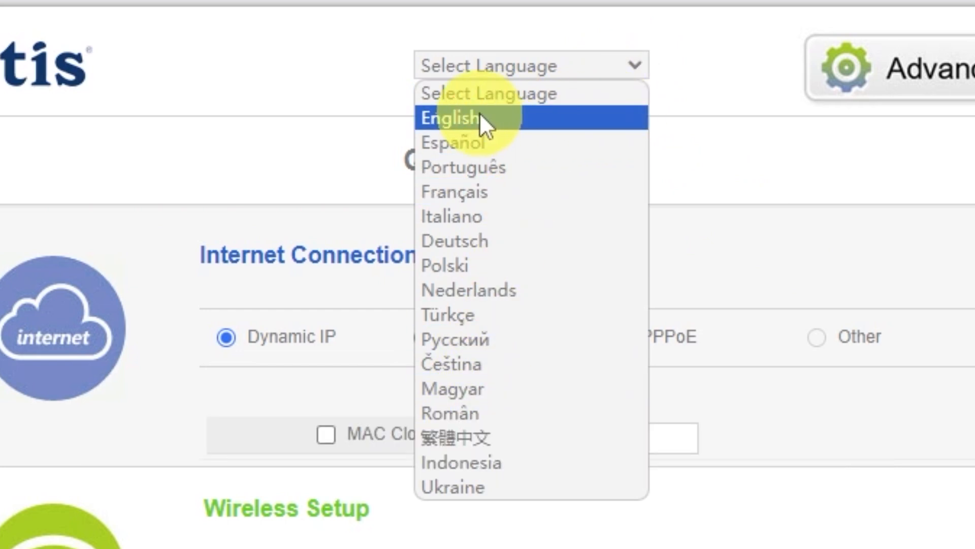
pyautogui.click(480, 115)
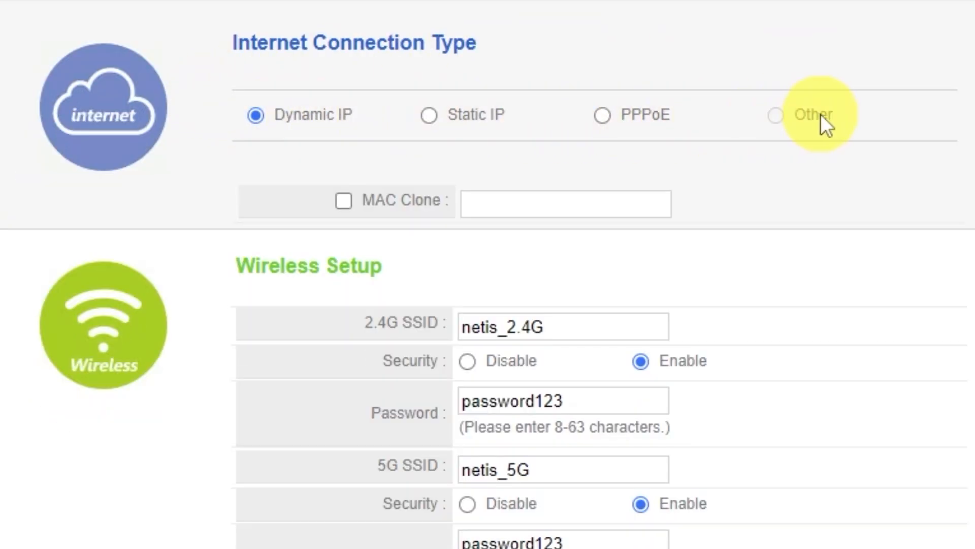
pyautogui.click(434, 120)
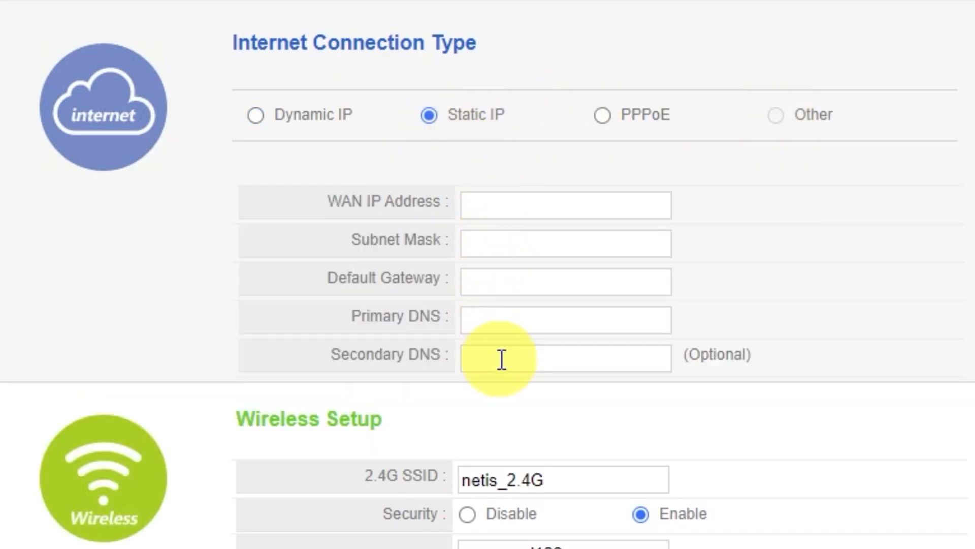
pyautogui.click(604, 117)
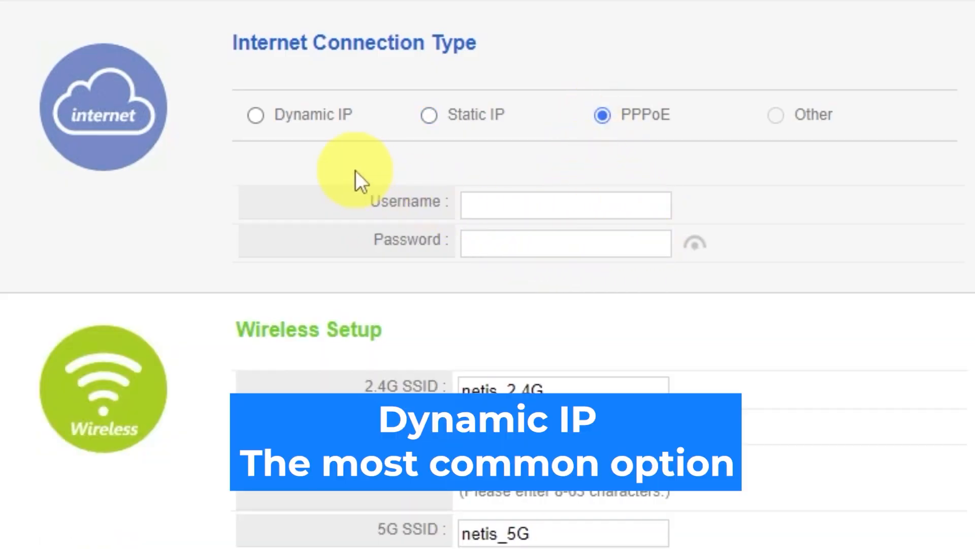
pyautogui.click(256, 115)
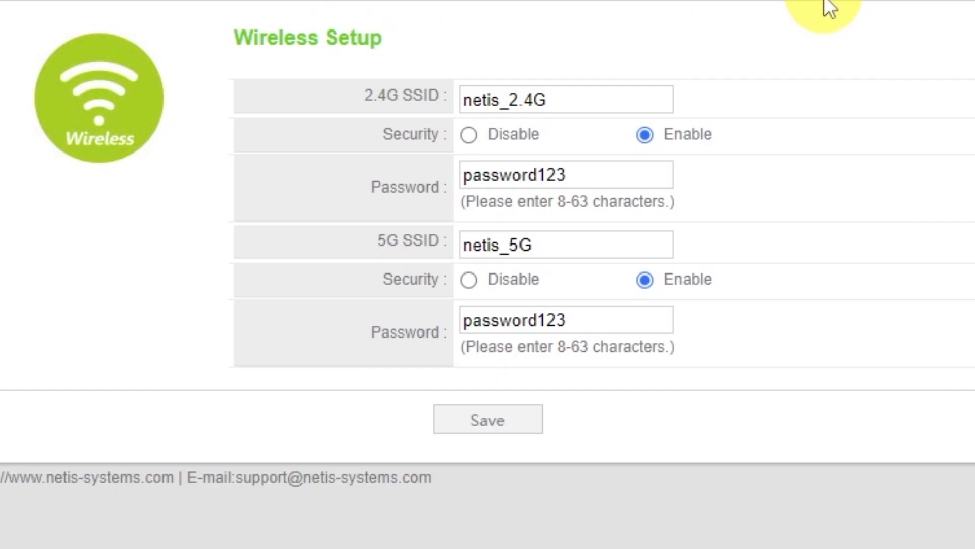
# - Check the netis_2.4G and netis_5G network names and passwords, keep security enabled, and save the wireless setup
pyautogui.click(584, 102)
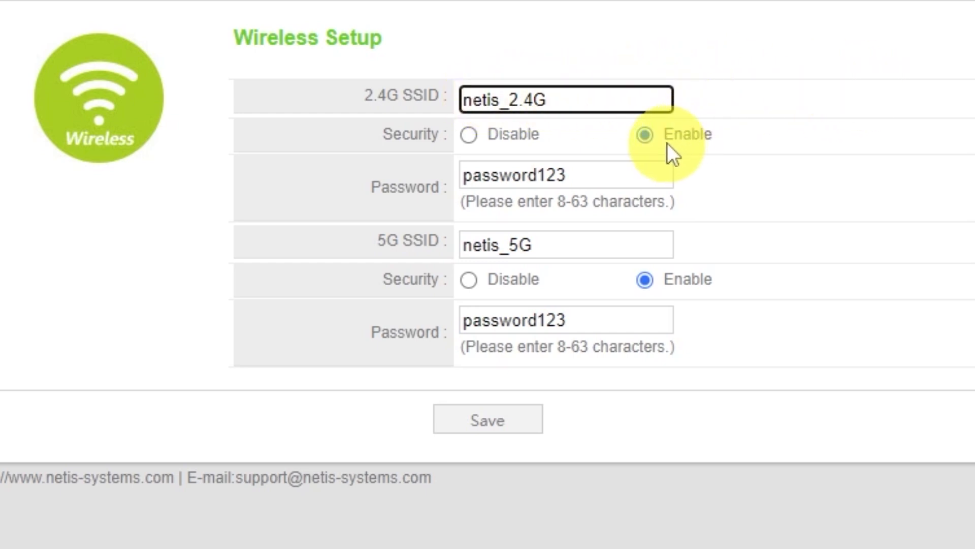
pyautogui.click(645, 135)
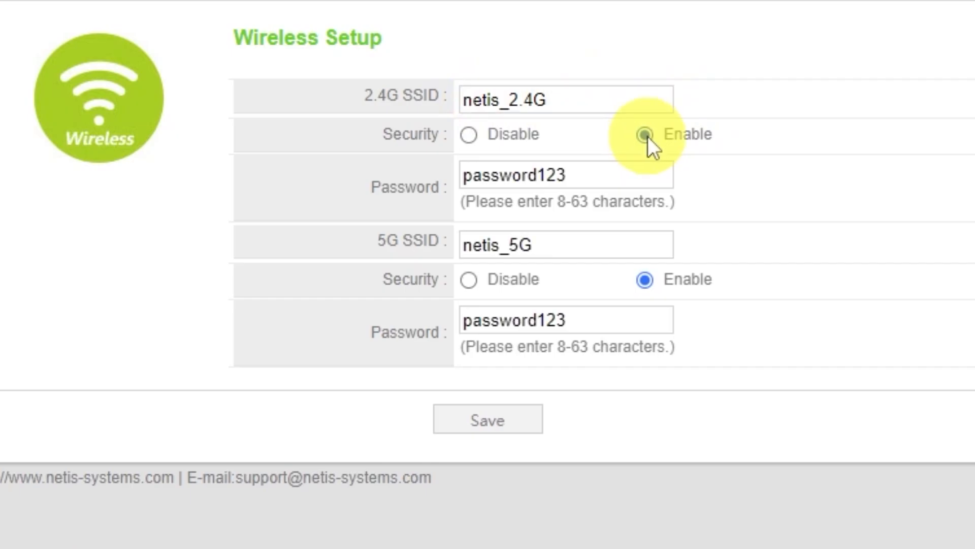
pyautogui.click(591, 175)
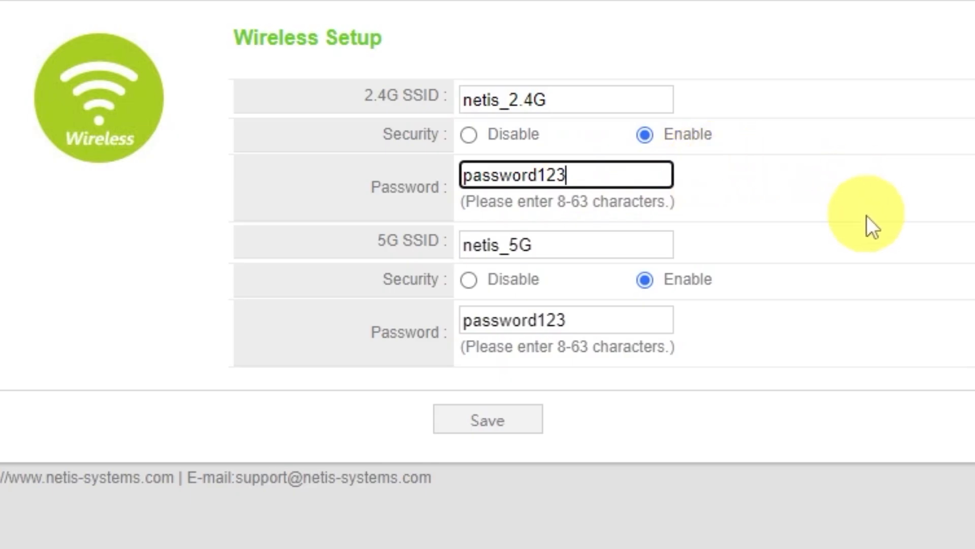
pyautogui.click(554, 249)
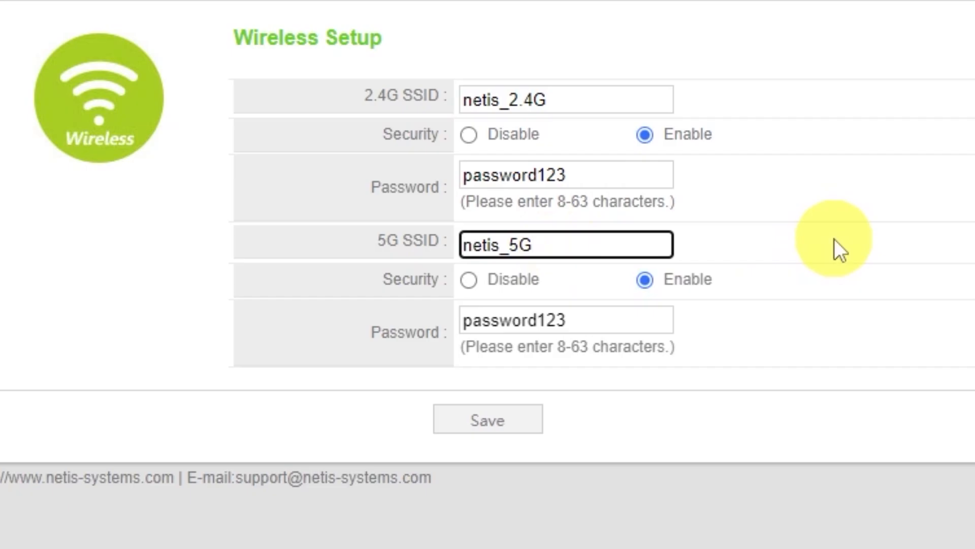
pyautogui.click(571, 317)
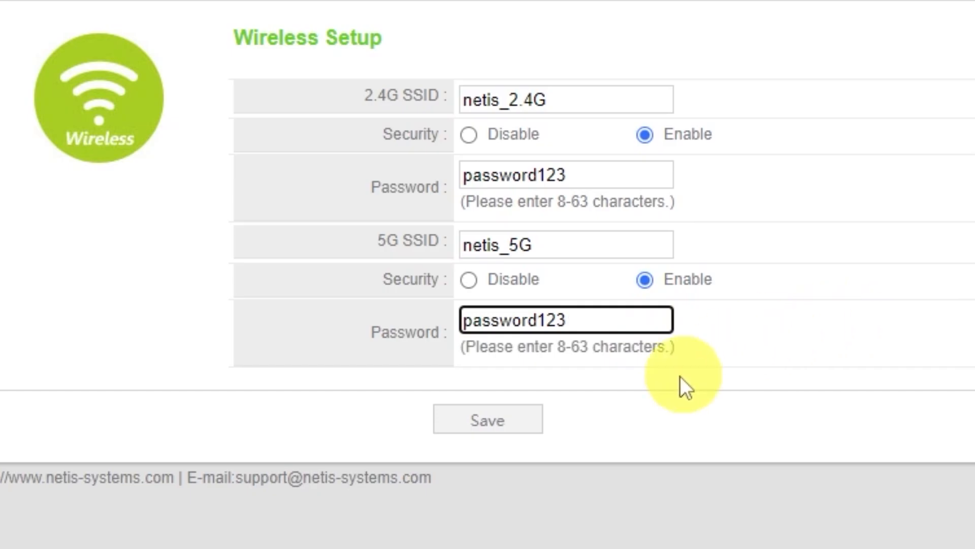
pyautogui.click(507, 426)
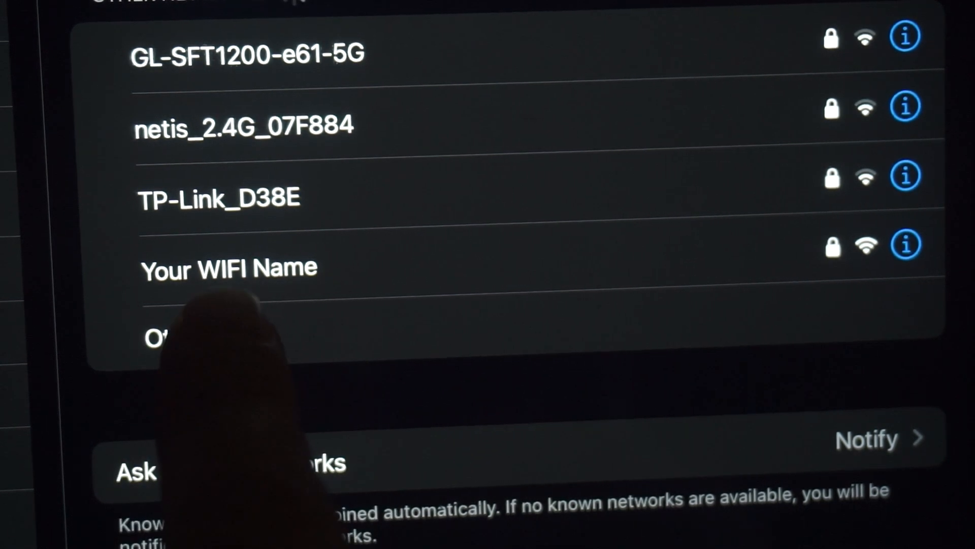
pyautogui.click(285, 267)
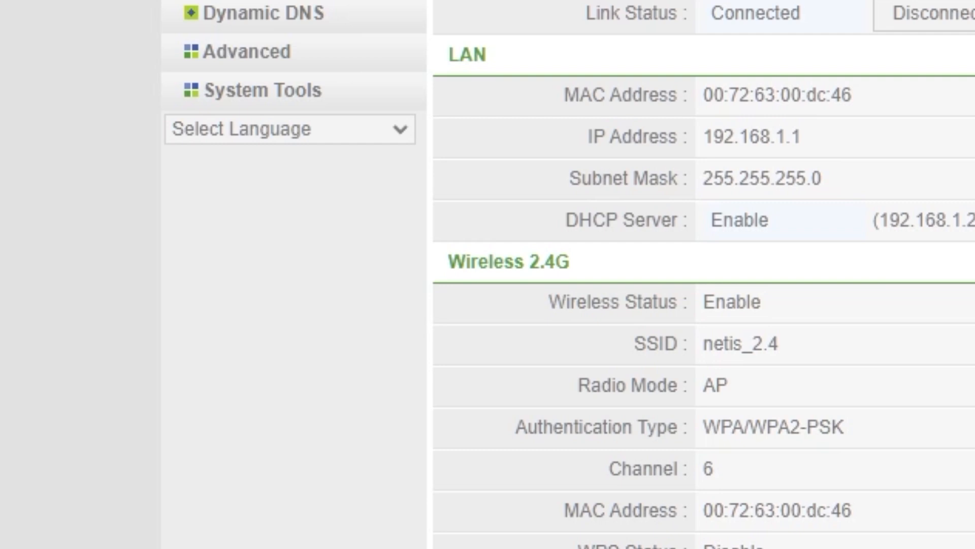
# - Set the router's new login username to guest, enter and confirm the new login password, and save the change
pyautogui.click(308, 91)
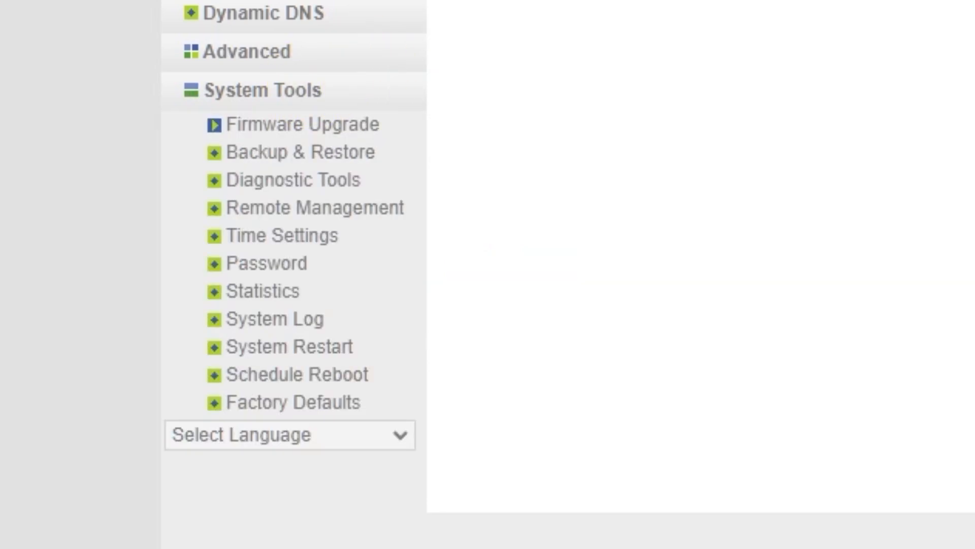
pyautogui.click(281, 265)
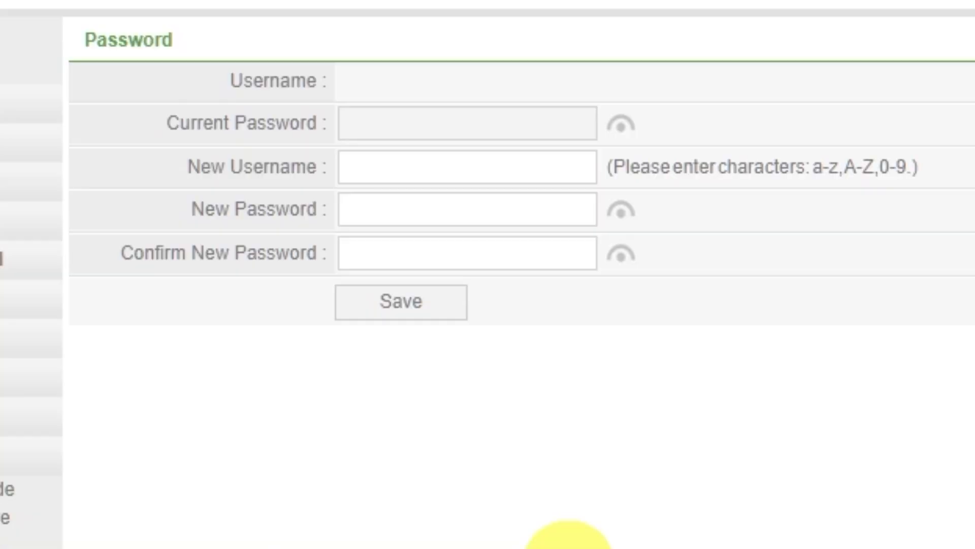
pyautogui.click(546, 168)
pyautogui.write('guest')
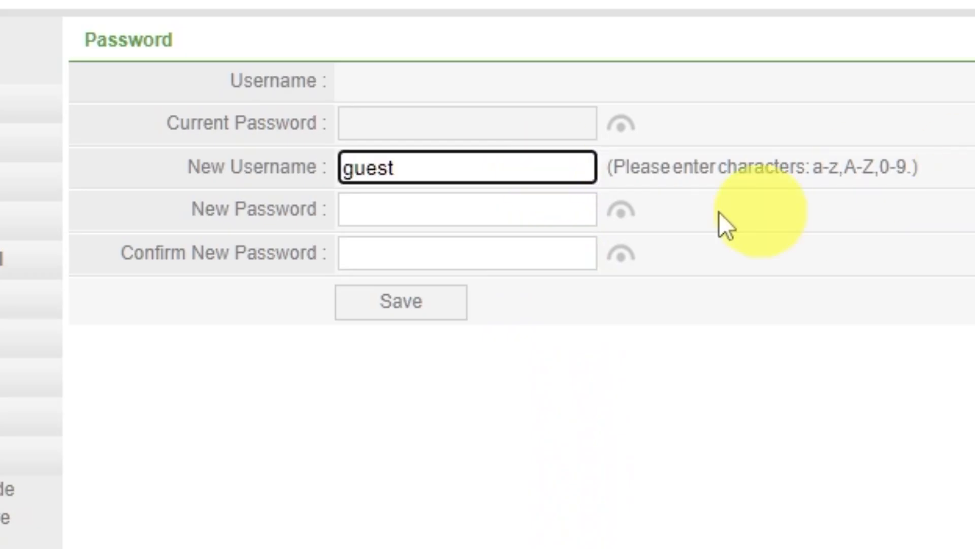
pyautogui.click(571, 218)
pyautogui.write('guest')
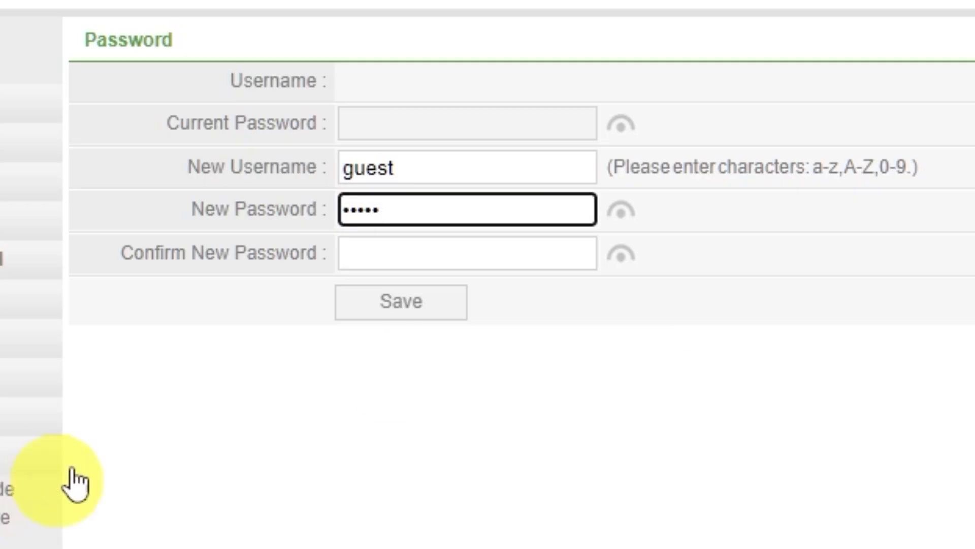
pyautogui.press('Tab')
pyautogui.write('guest')
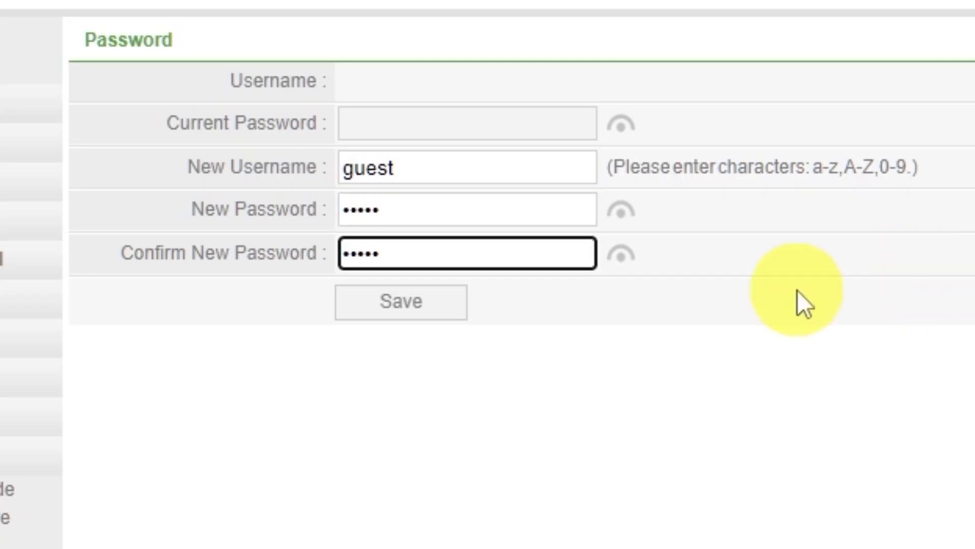
pyautogui.click(437, 305)
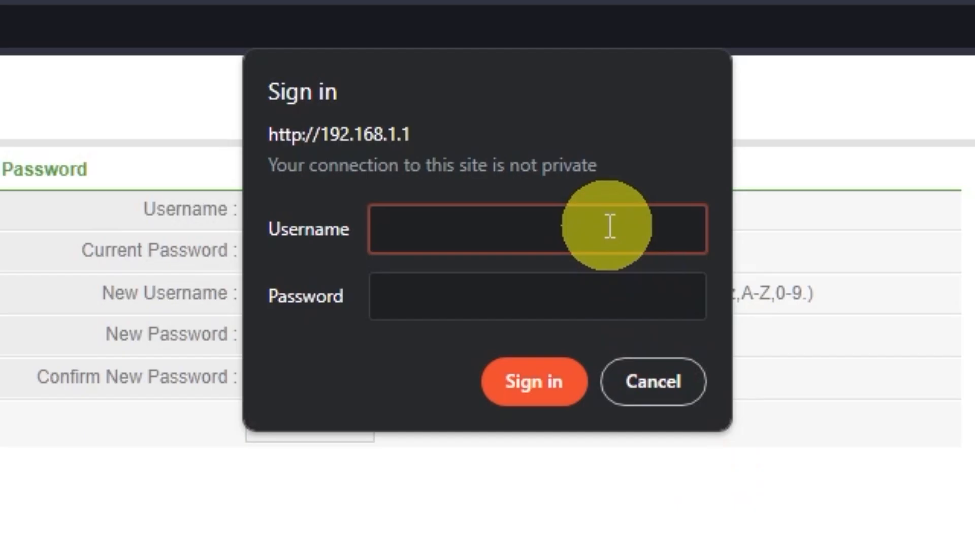
# - Sign back in to the router with the username guest and the new login password
pyautogui.write('guest')
pyautogui.click(565, 286)
pyautogui.write('guest')
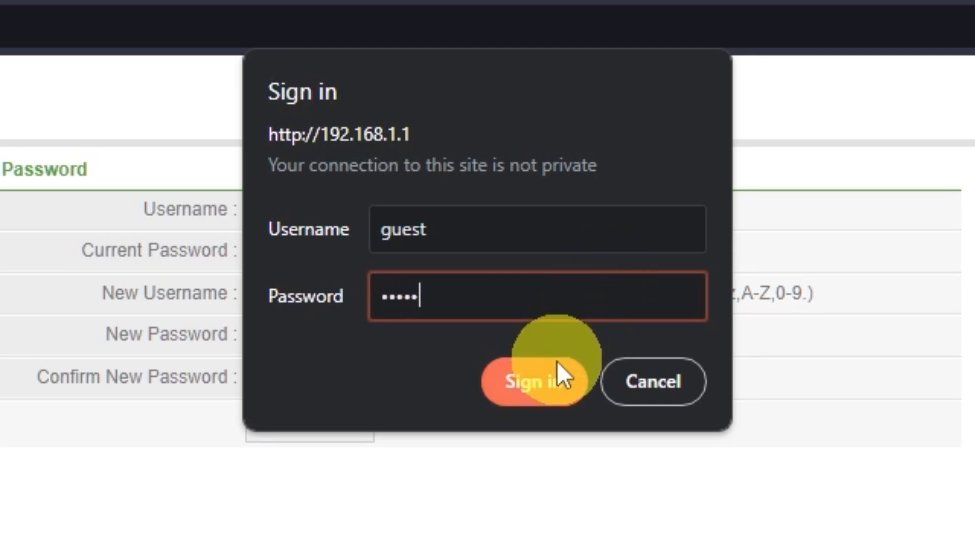
pyautogui.click(559, 376)
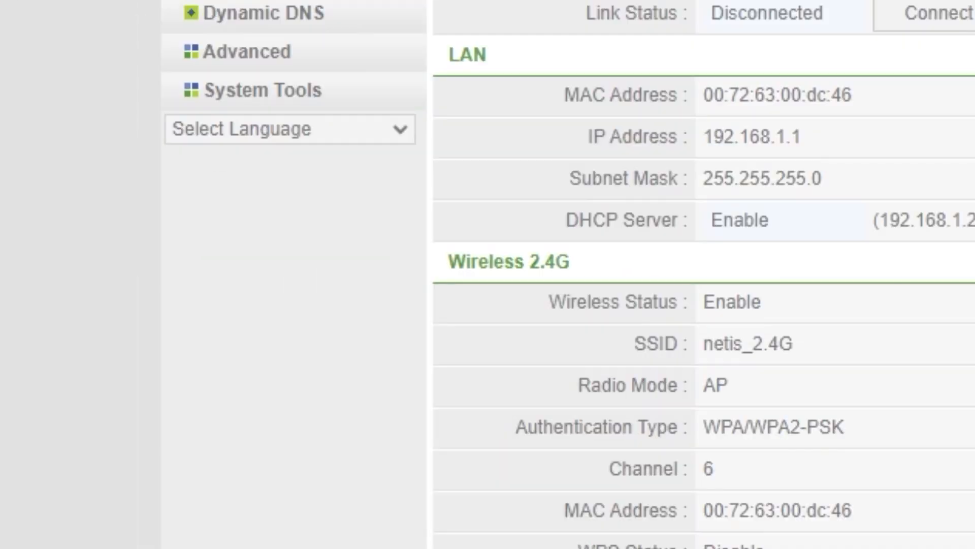
# - Restart the router with System Restart, confirm the restart, and reload the router's web interface
pyautogui.click(298, 97)
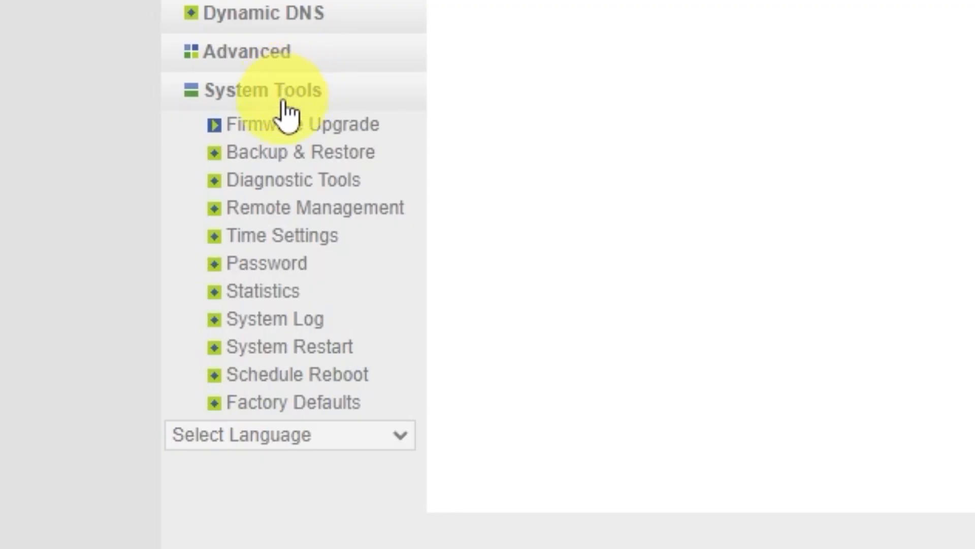
pyautogui.click(326, 347)
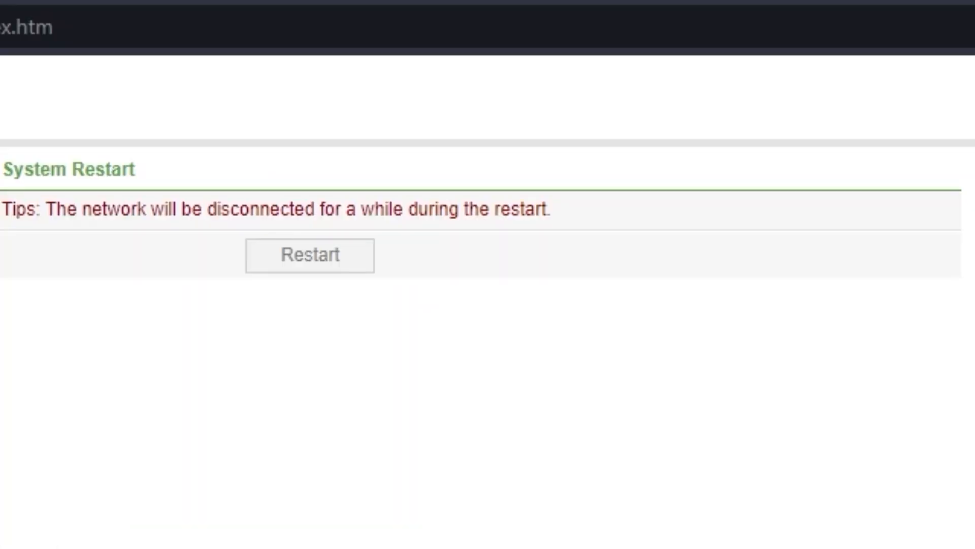
pyautogui.click(327, 259)
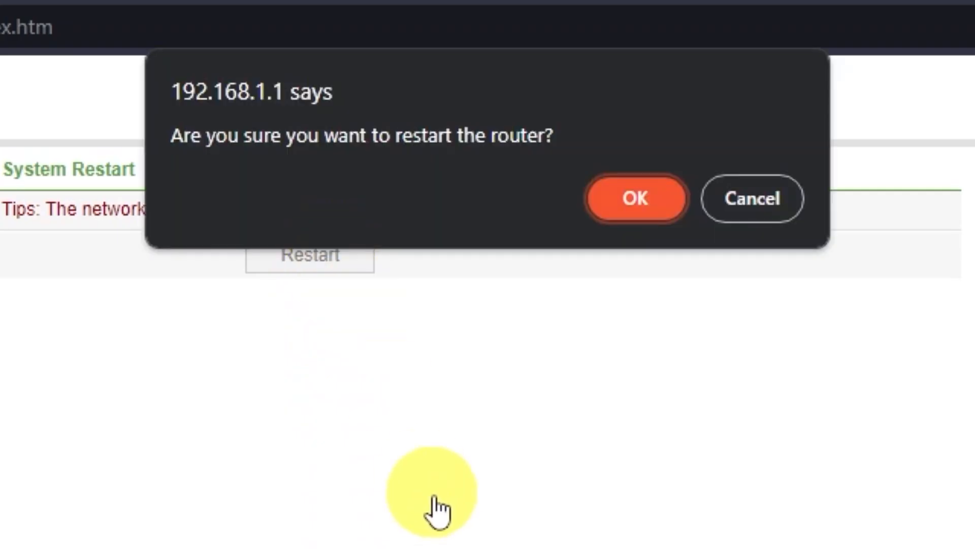
pyautogui.click(630, 208)
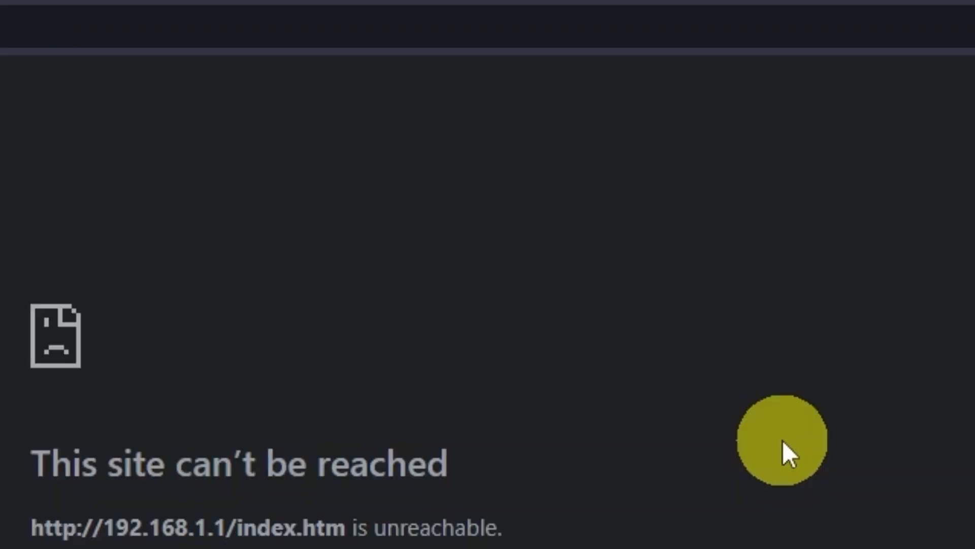
pyautogui.click(301, 333)
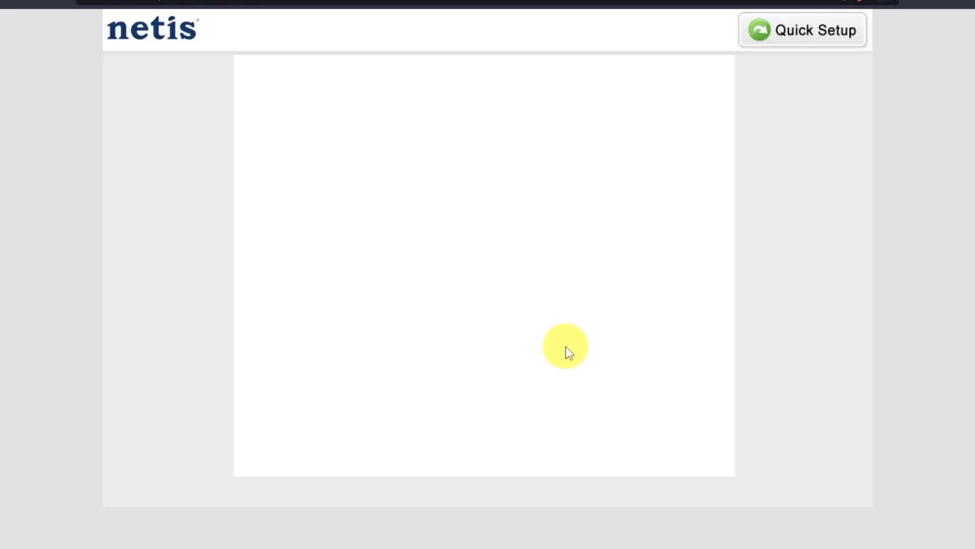
pyautogui.scroll(-4, 566, 349)
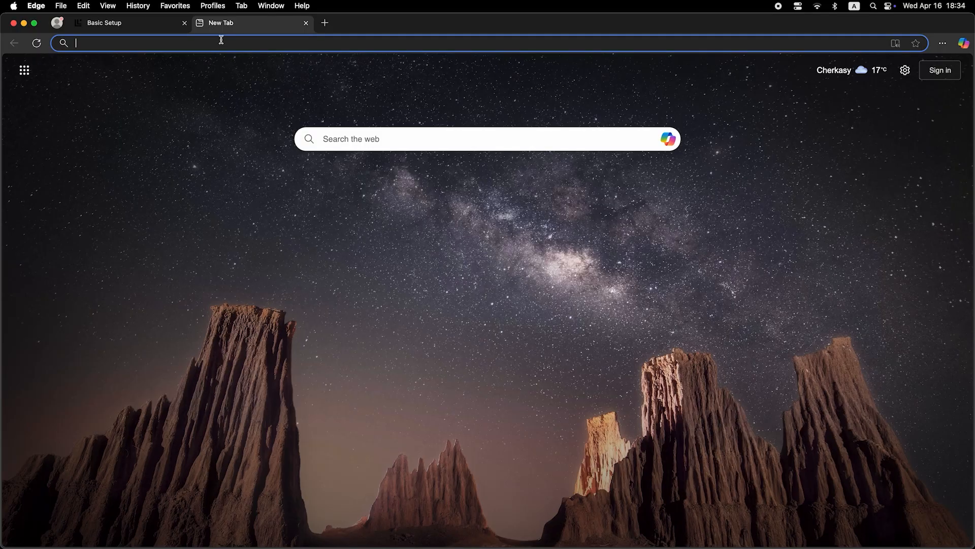
# - Switch to Microsoft Edge and run a web search from the new tab to test the internet connection
pyautogui.click(222, 43)
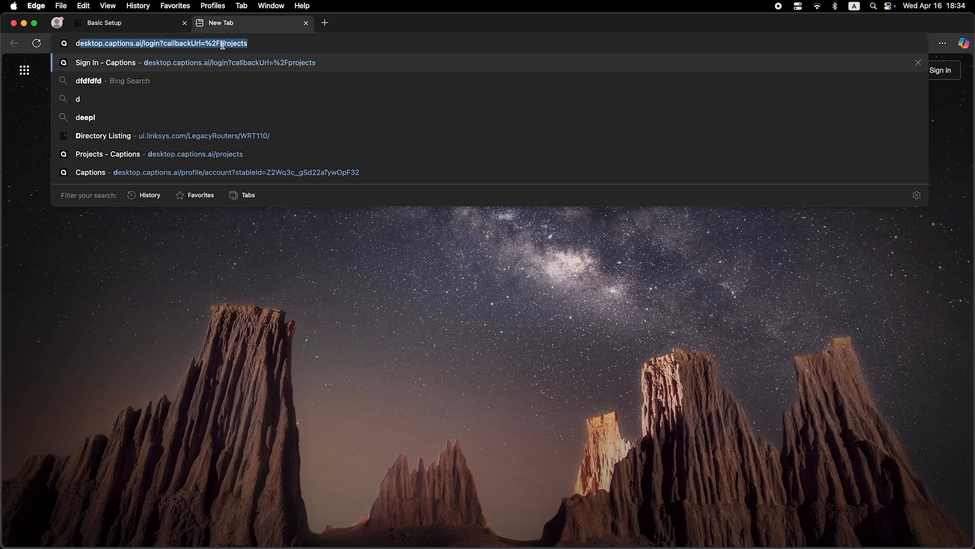
pyautogui.write('ansible')
pyautogui.press('Return')
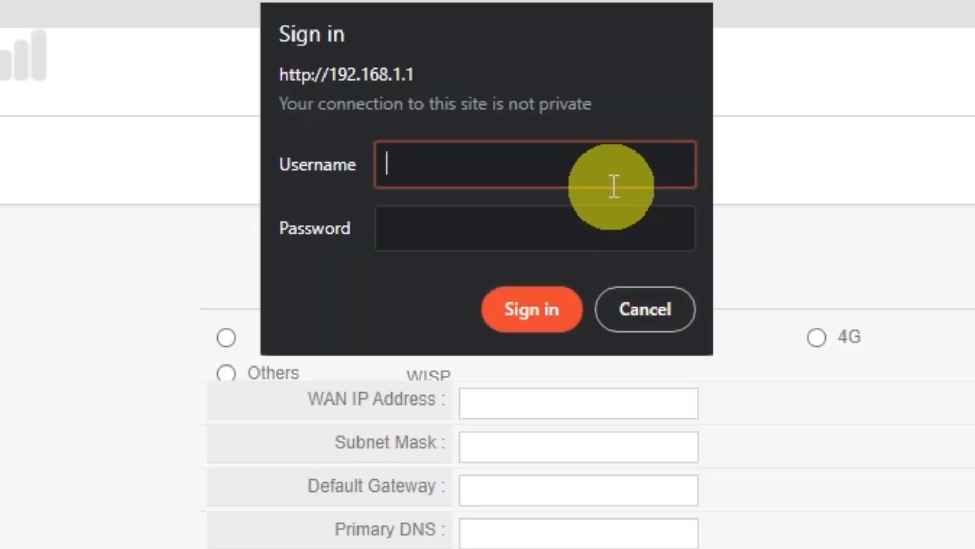
# - Sign in to the router at 192.168.1.1 with the username guest and the login password
pyautogui.write('guest')
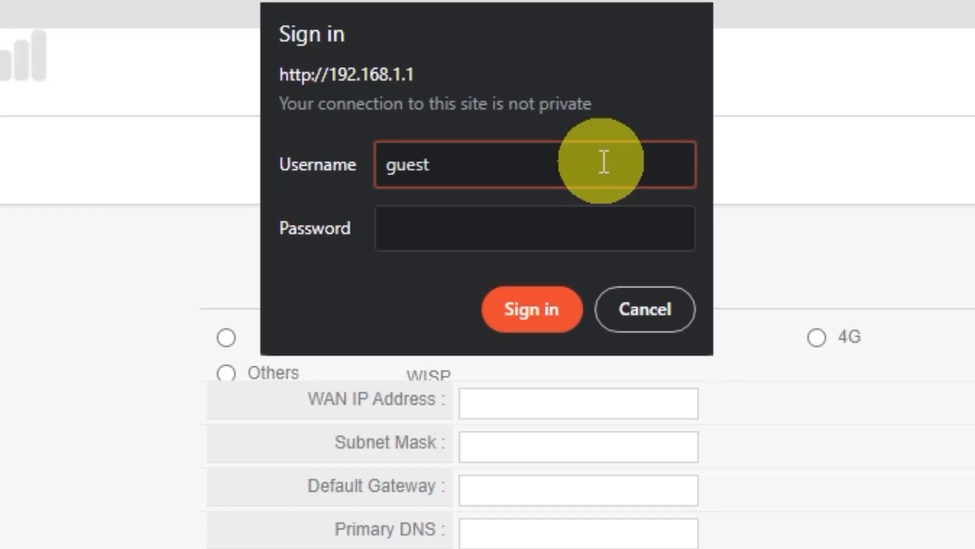
pyautogui.click(562, 217)
pyautogui.write('guest')
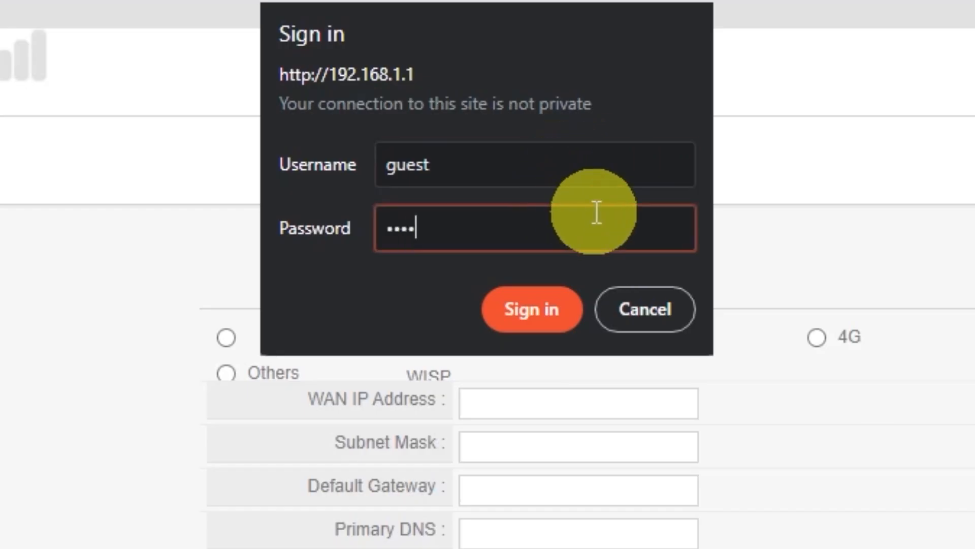
pyautogui.click(551, 292)
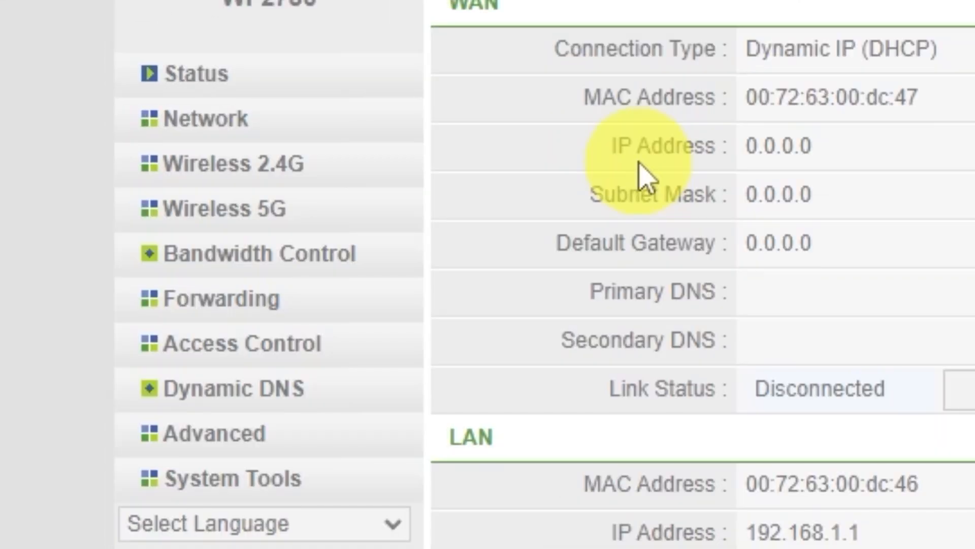
# - Clone the computer's MAC address in the advanced settings of the wired Dynamic IP (DHCP) WAN connection and save
pyautogui.click(214, 119)
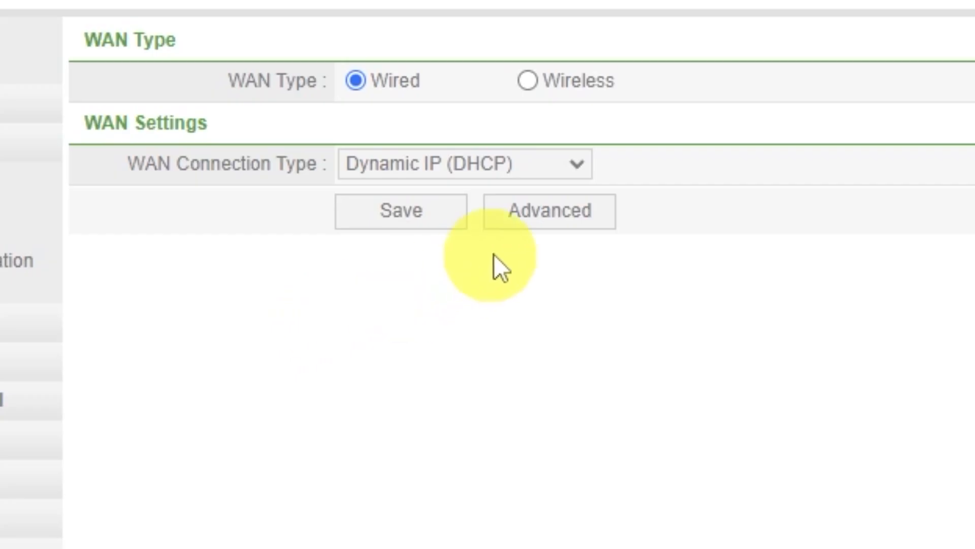
pyautogui.click(535, 216)
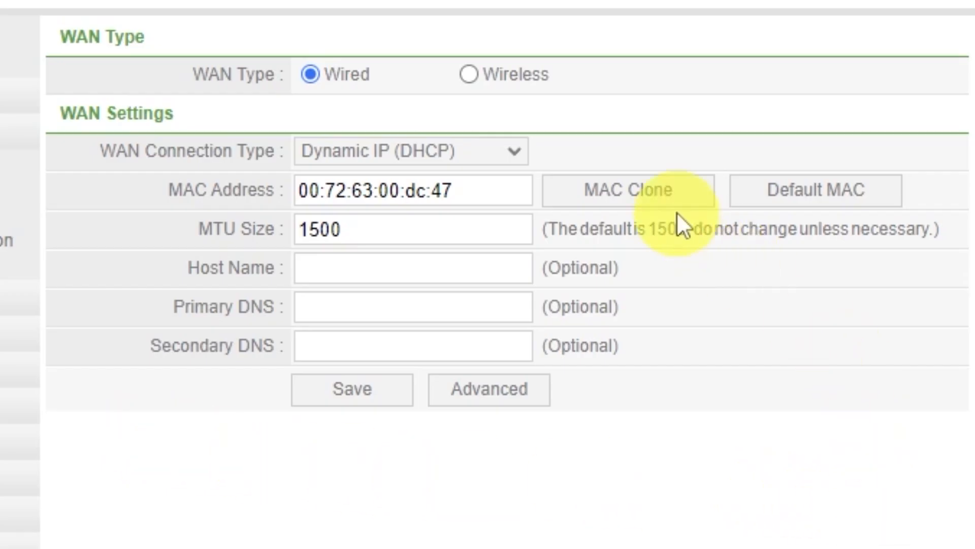
pyautogui.click(654, 202)
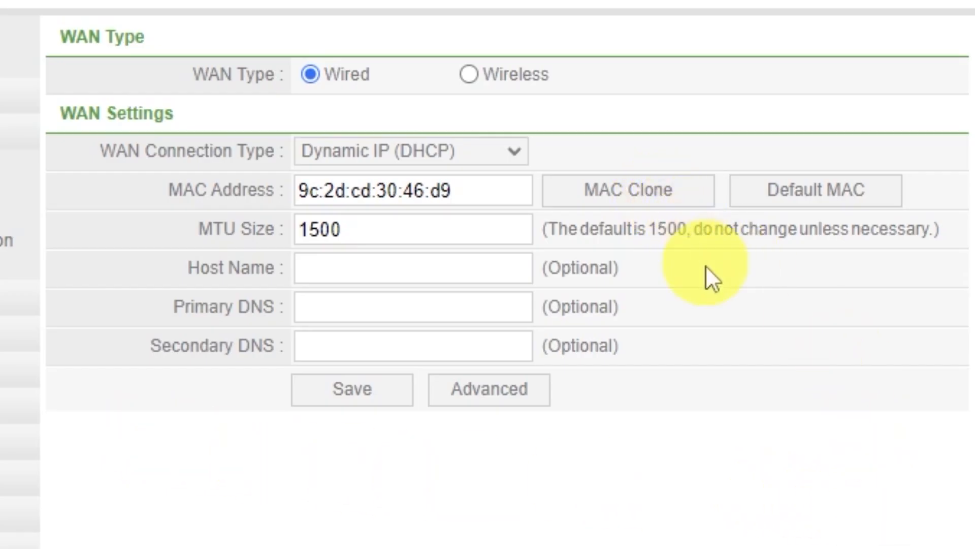
pyautogui.click(370, 403)
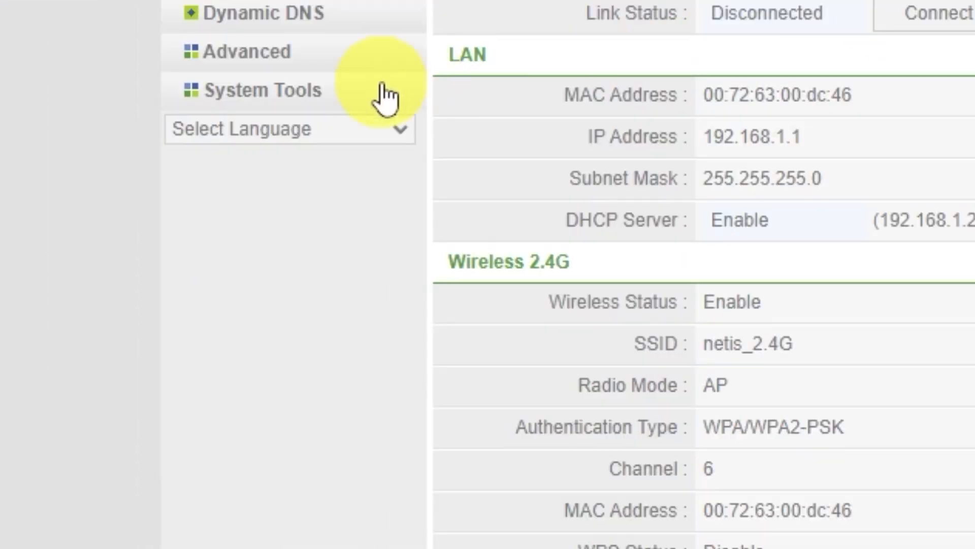
# - Restart the router again with System Restart and confirm, so the cloned MAC address takes effect
pyautogui.click(171, 268)
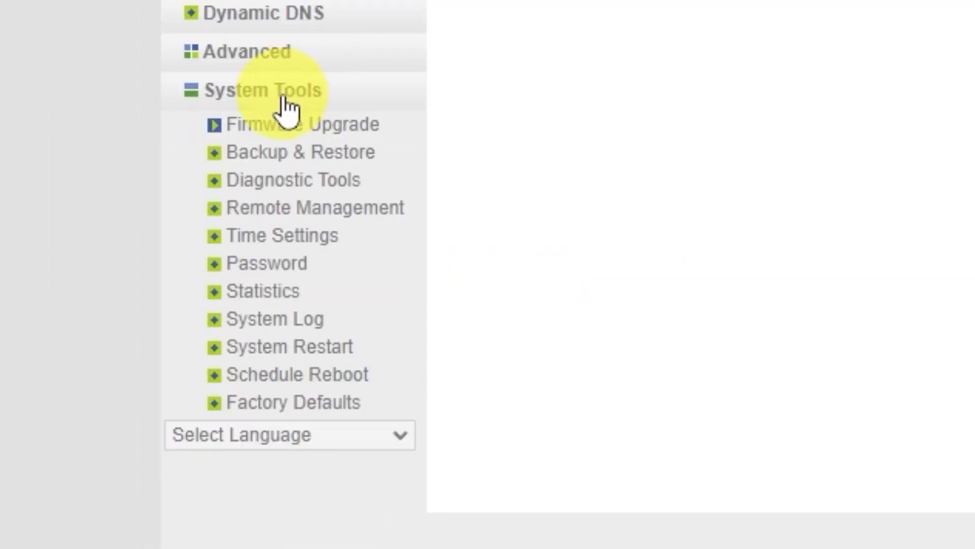
pyautogui.click(328, 349)
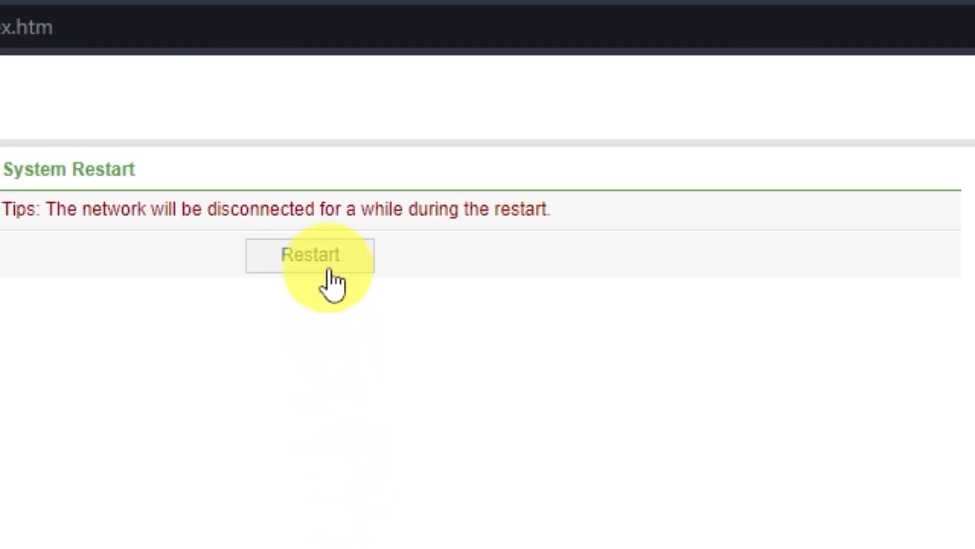
pyautogui.click(318, 261)
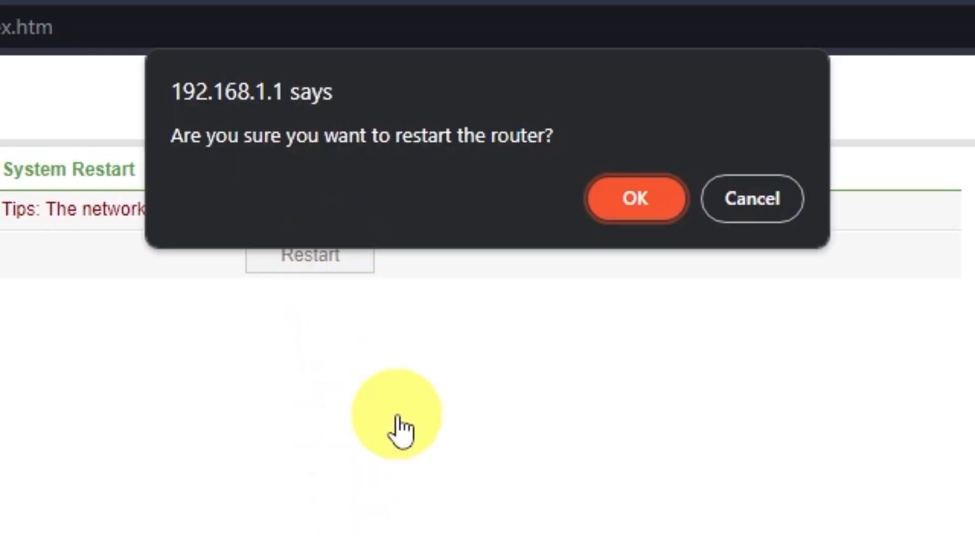
pyautogui.click(630, 206)
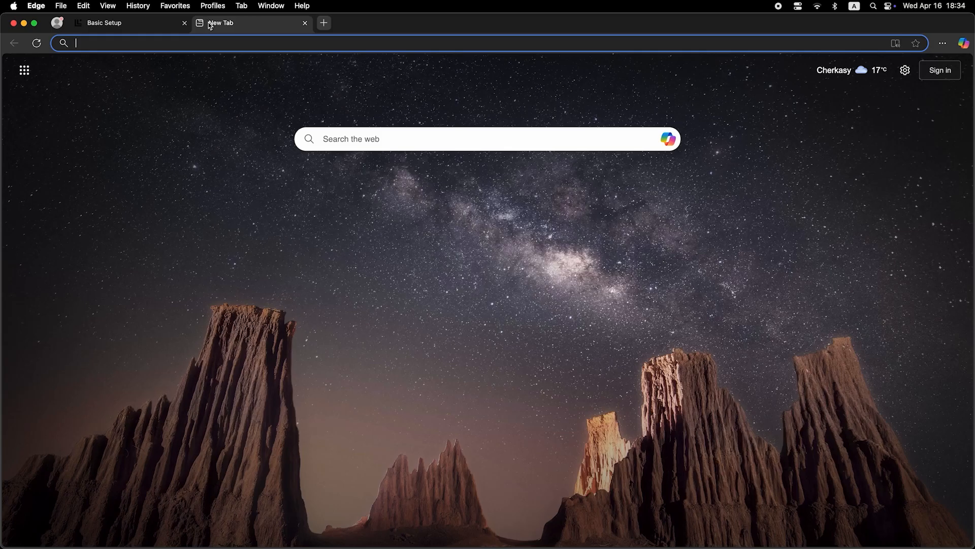
# - Enter dfdfdfdf as a web search in Microsoft Edge's new tab to check internet access again
pyautogui.click(222, 44)
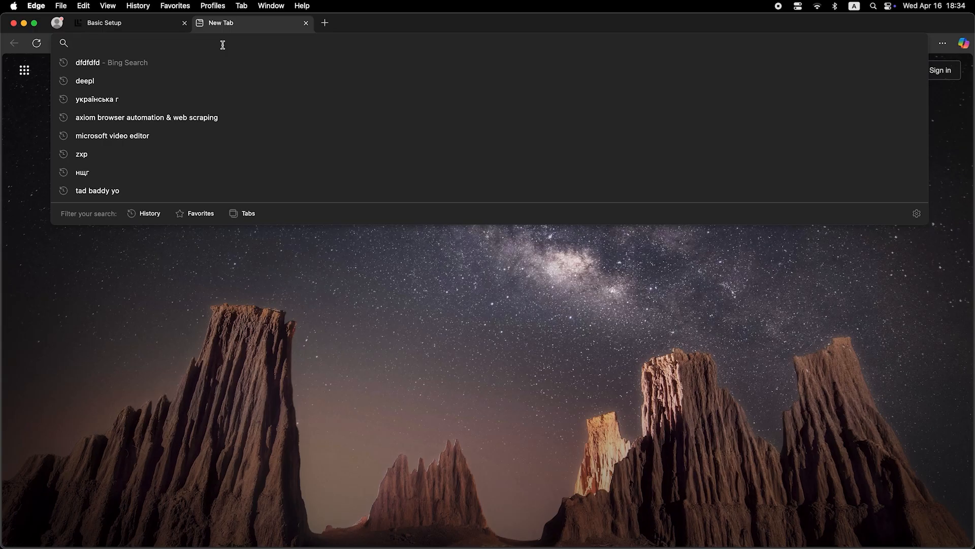
pyautogui.write('dfdfdfdf')
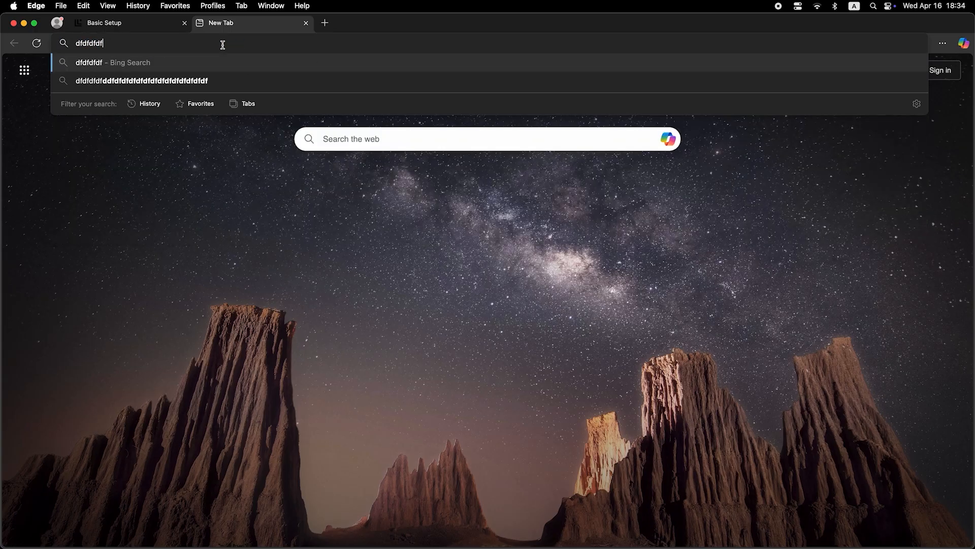